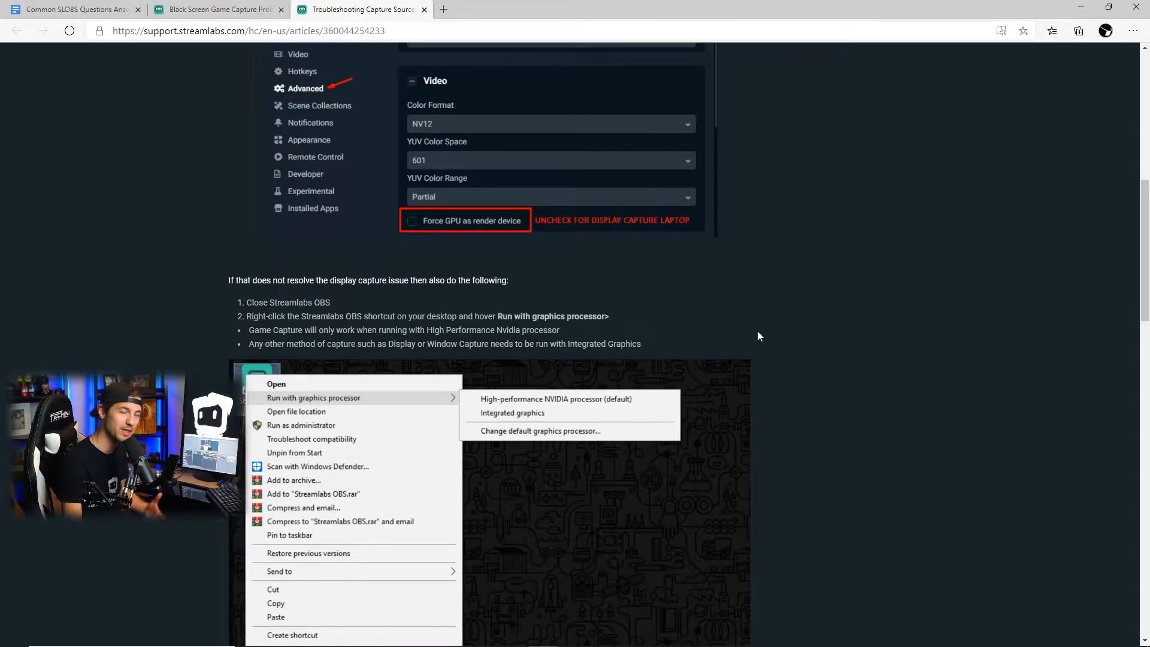
scroll(757, 335, down, 3)
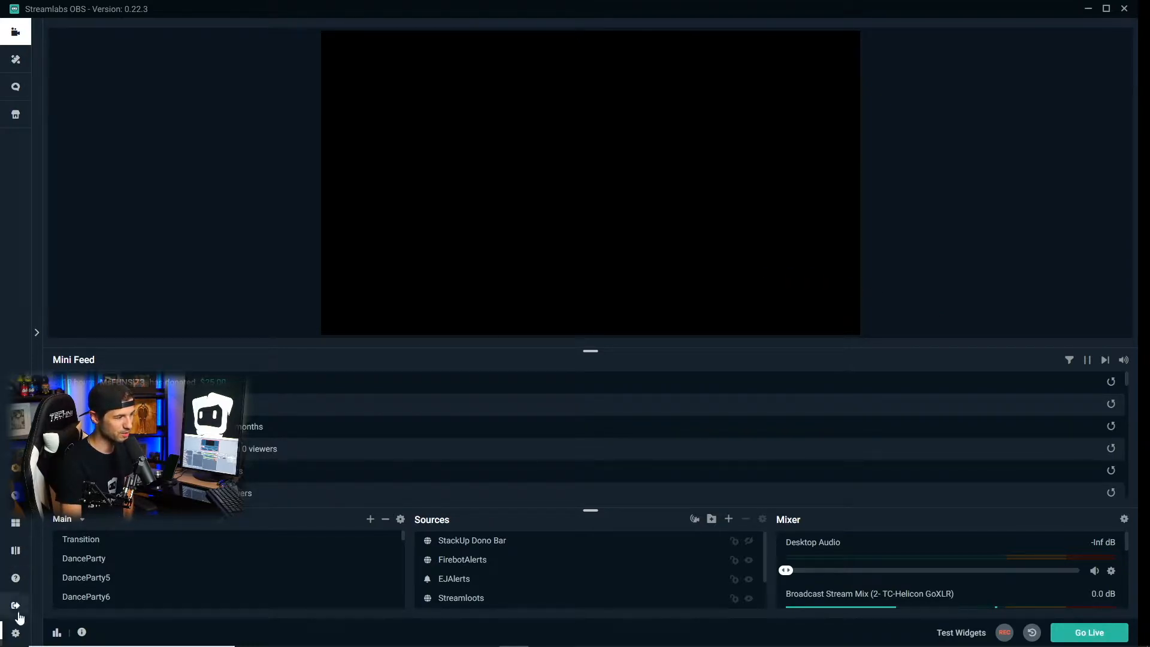
Check the recording path and its folder in the Recording output settings, and close the settings
click(17, 632)
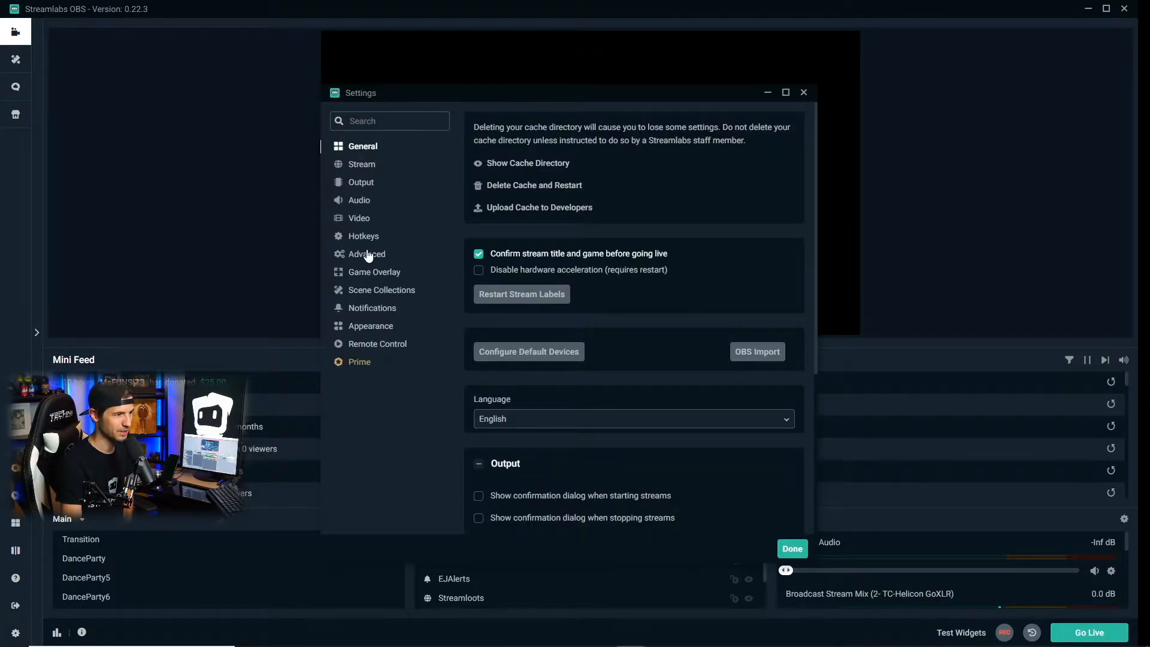
click(362, 183)
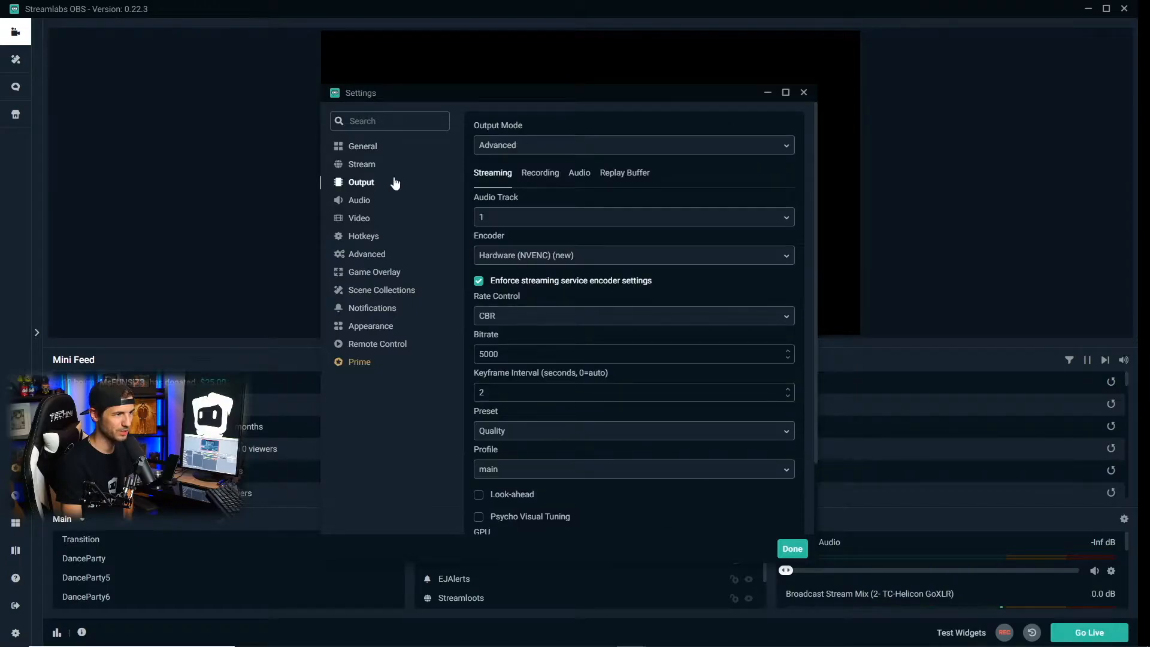
click(547, 174)
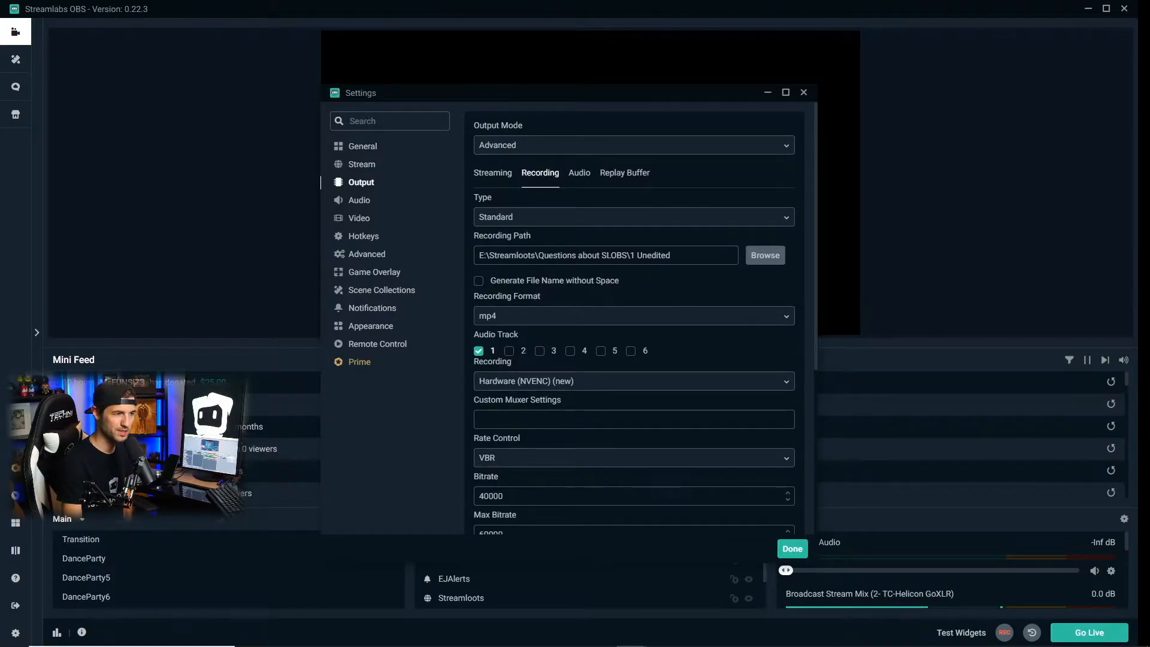
click(764, 256)
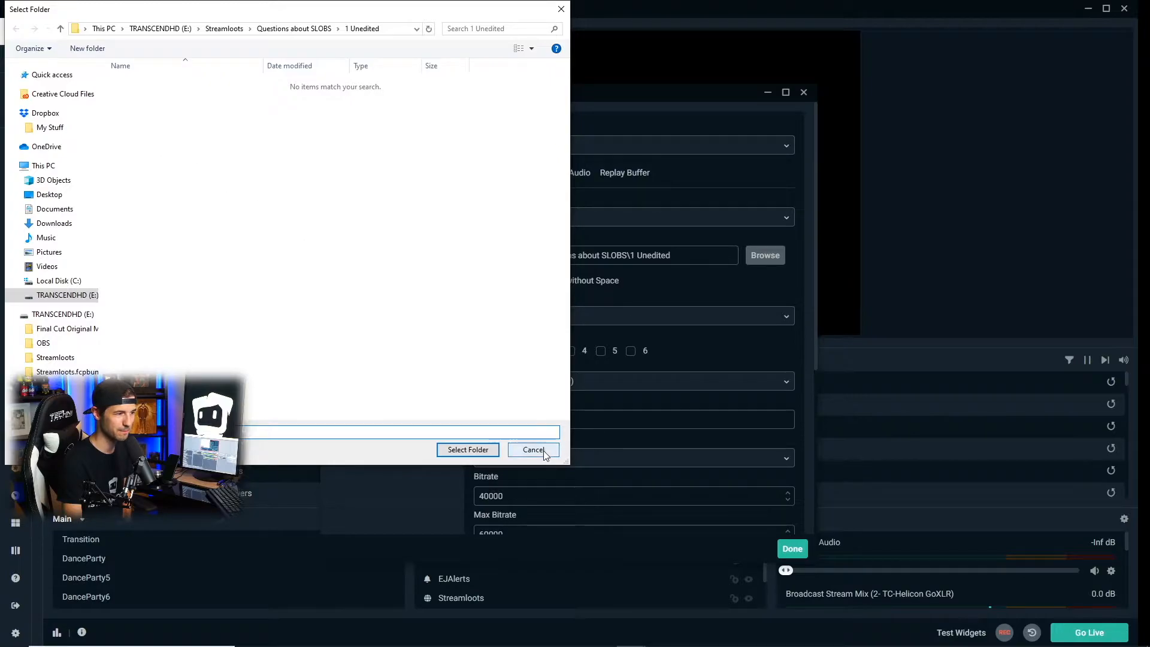
click(468, 449)
click(792, 550)
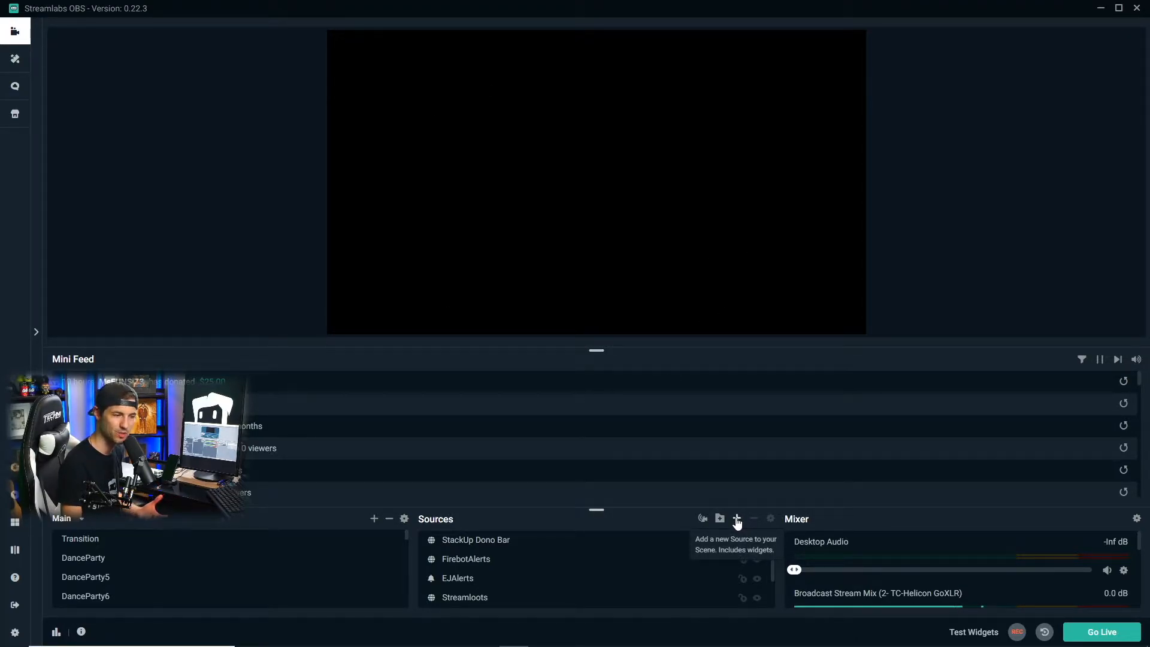
Add the existing Elgato video capture device as a source to the Main scene
click(737, 519)
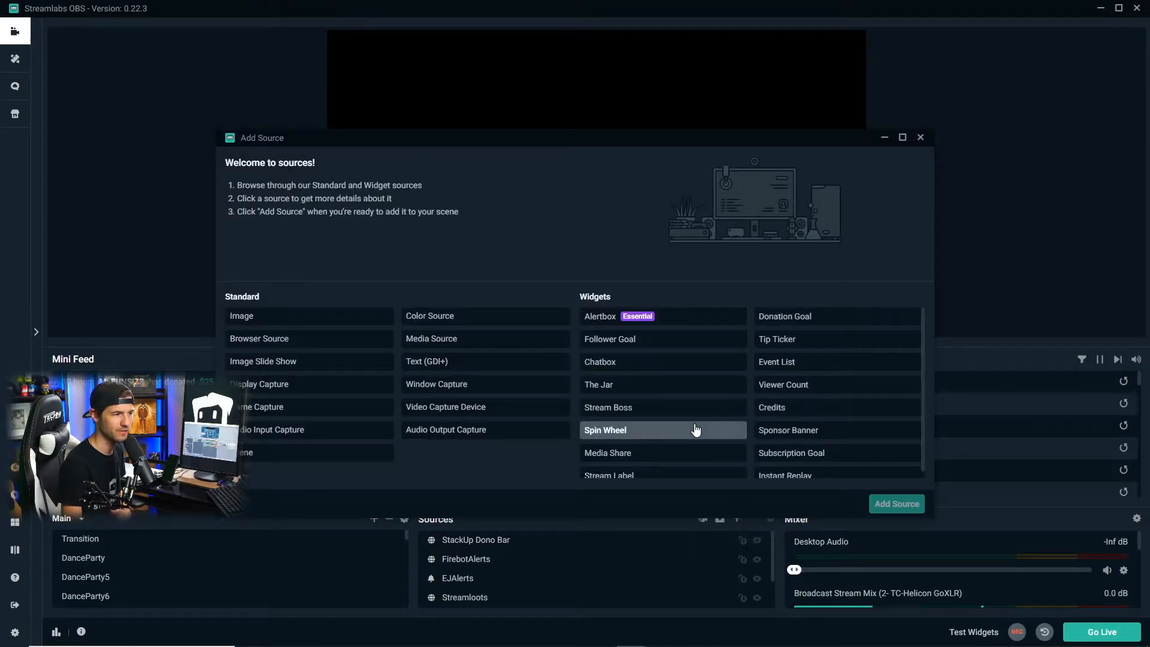
click(514, 418)
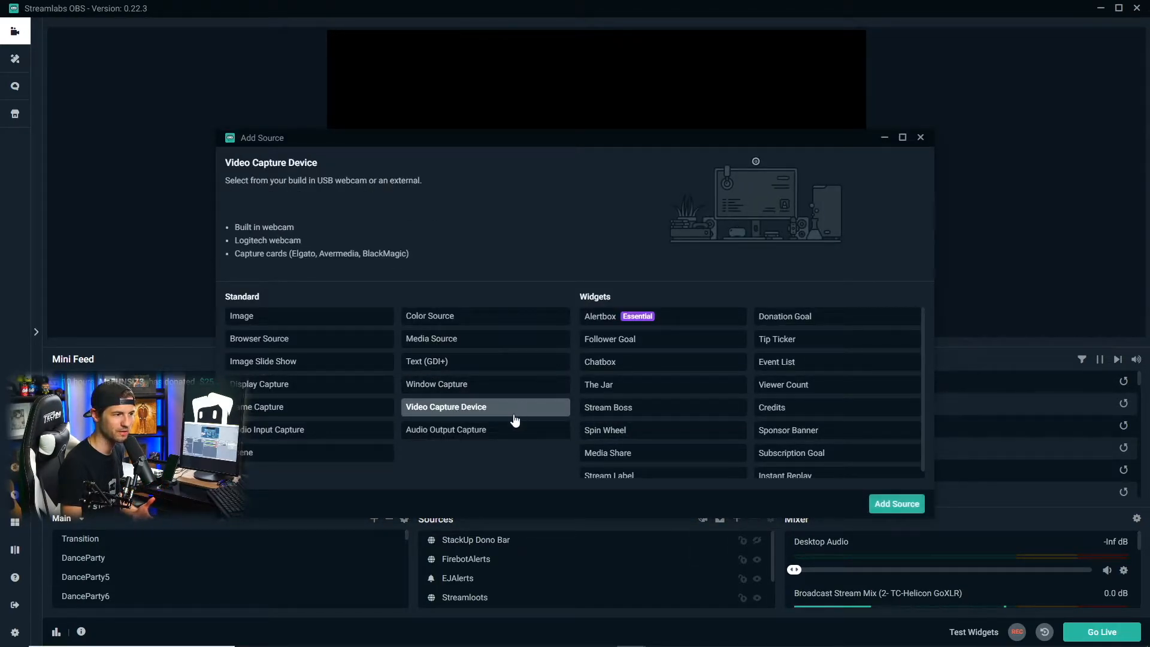
click(886, 503)
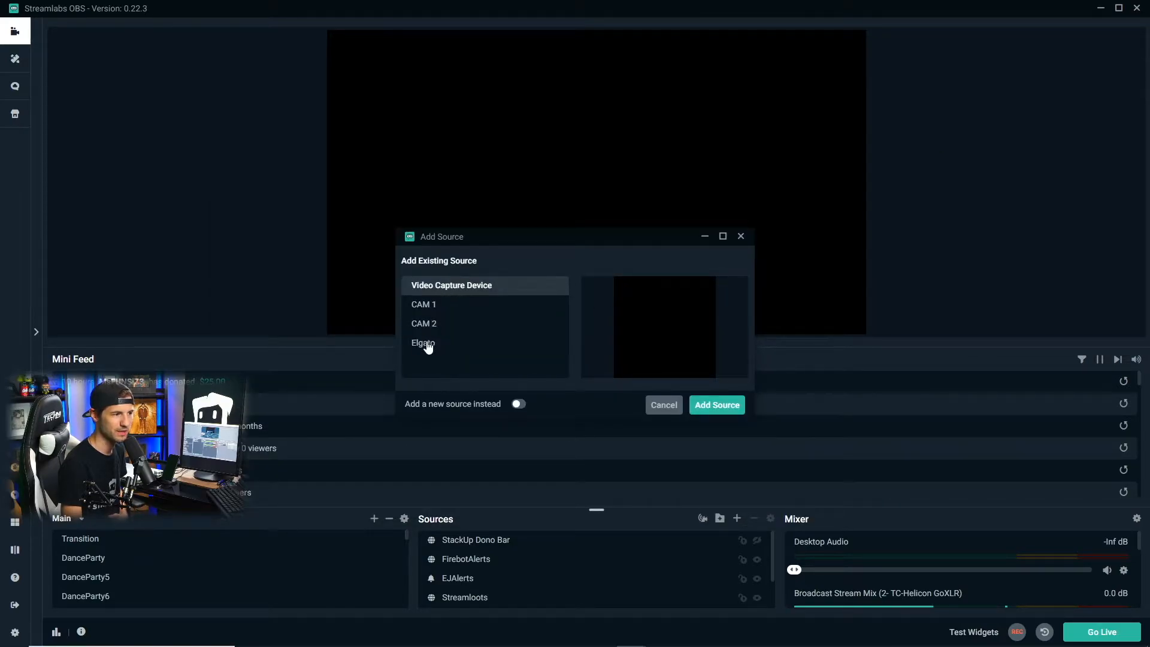
click(428, 346)
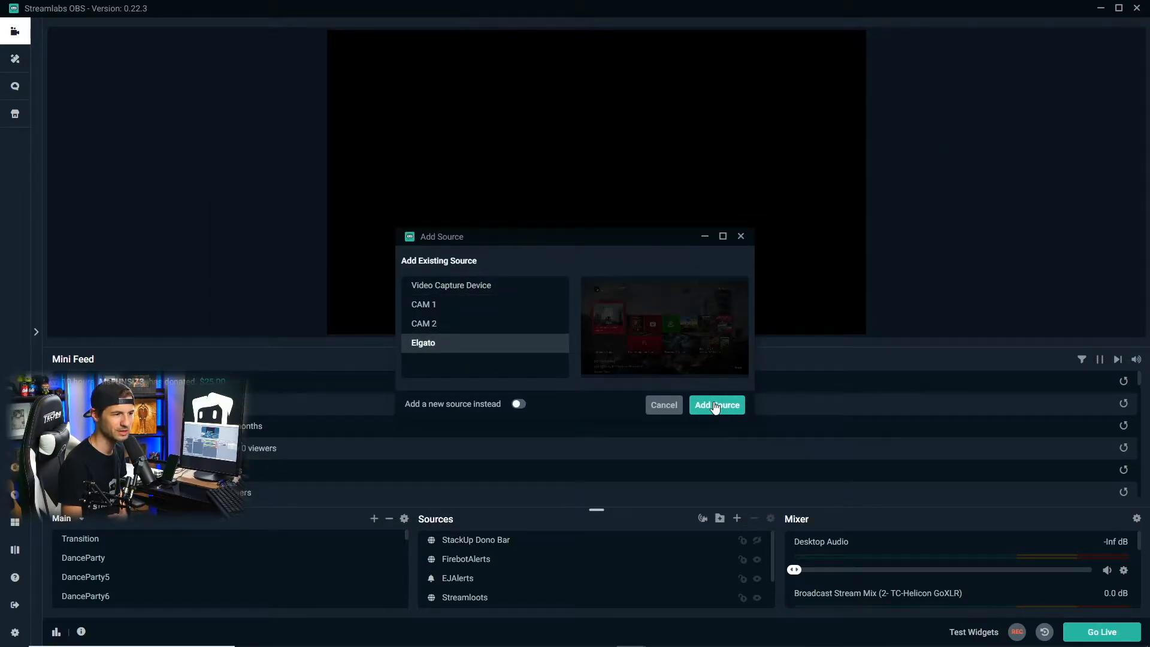
click(713, 404)
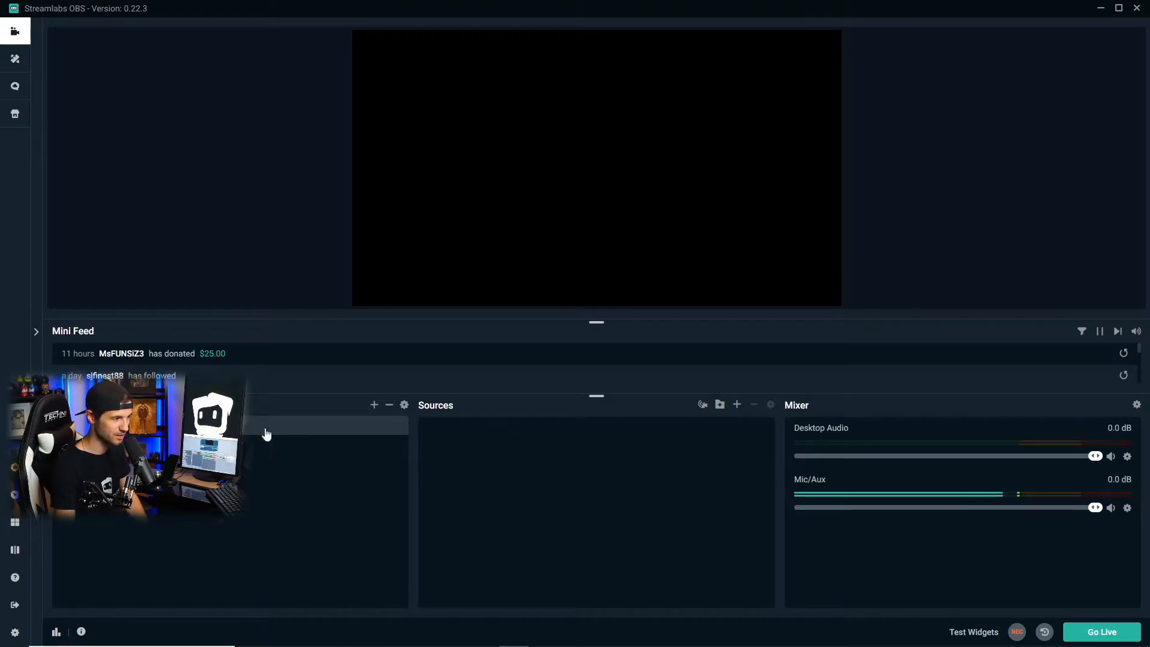
Add a new Image source that uses the Streamloots-Youtube-Chanel-header file from the Desktop
click(739, 407)
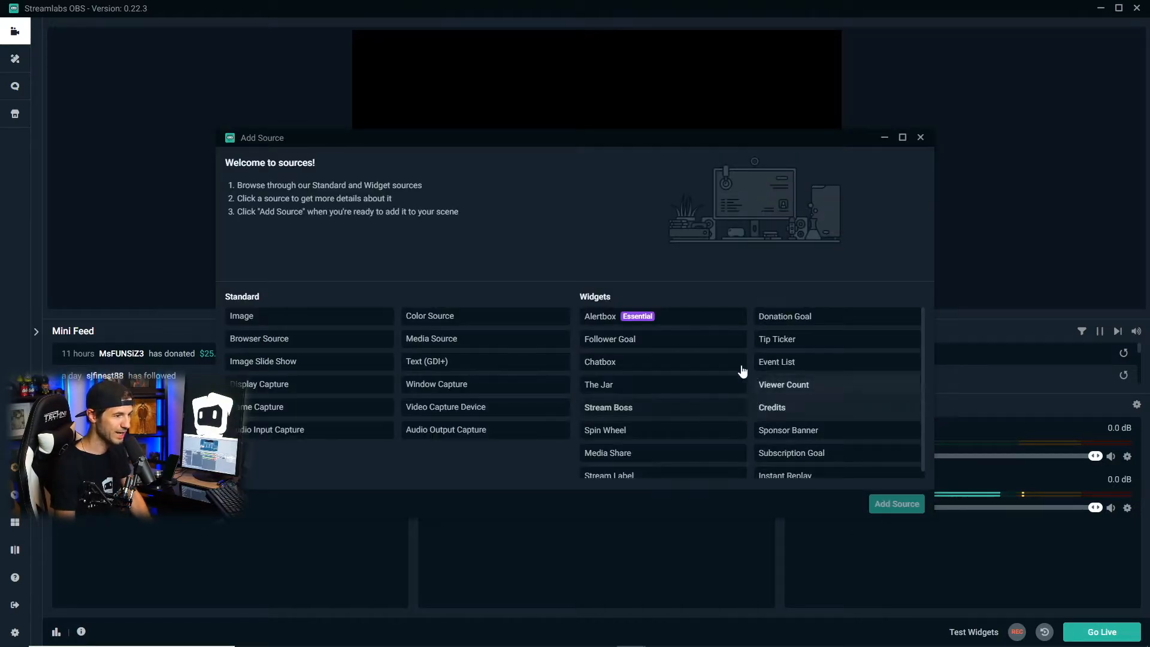
click(305, 322)
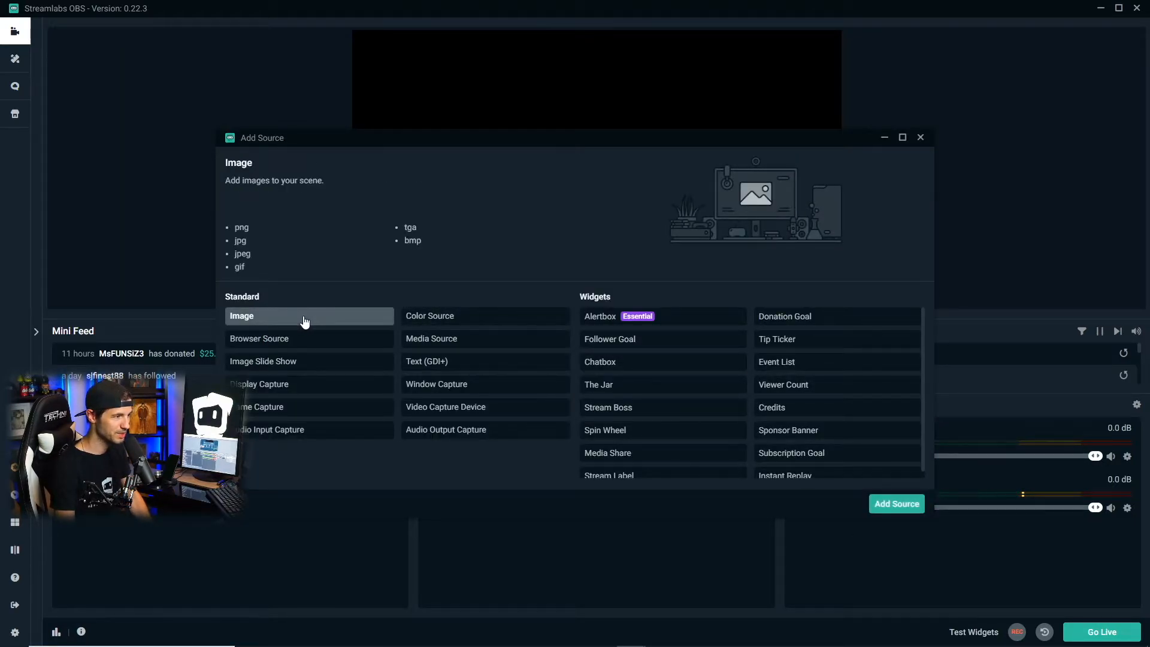
click(897, 505)
click(722, 405)
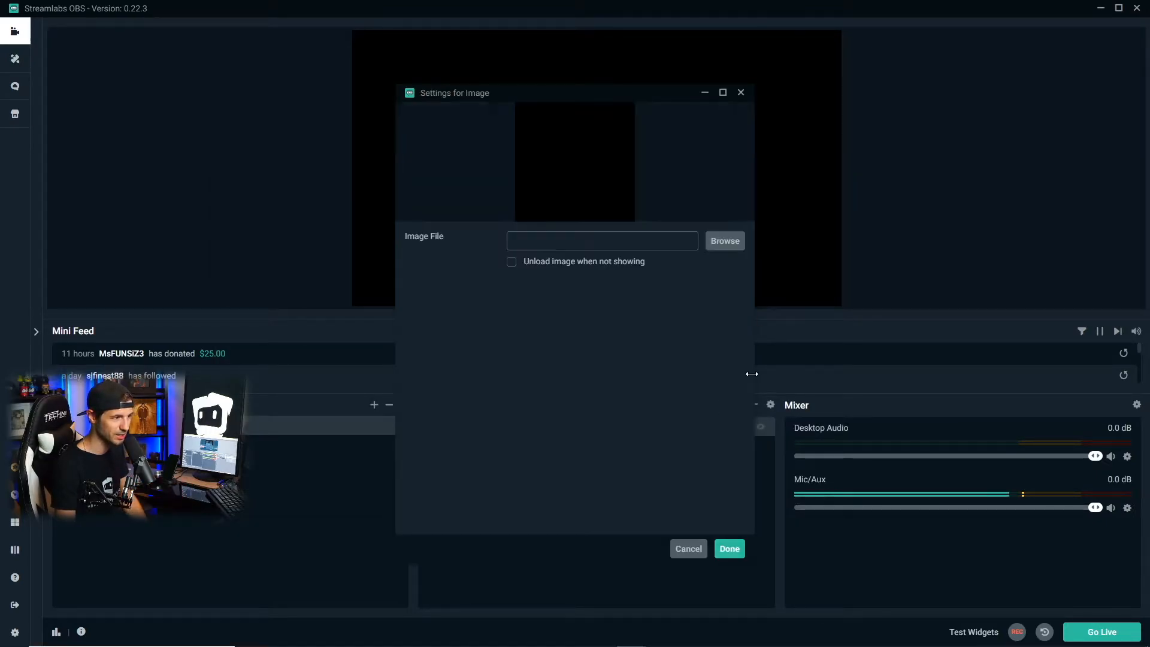
click(726, 242)
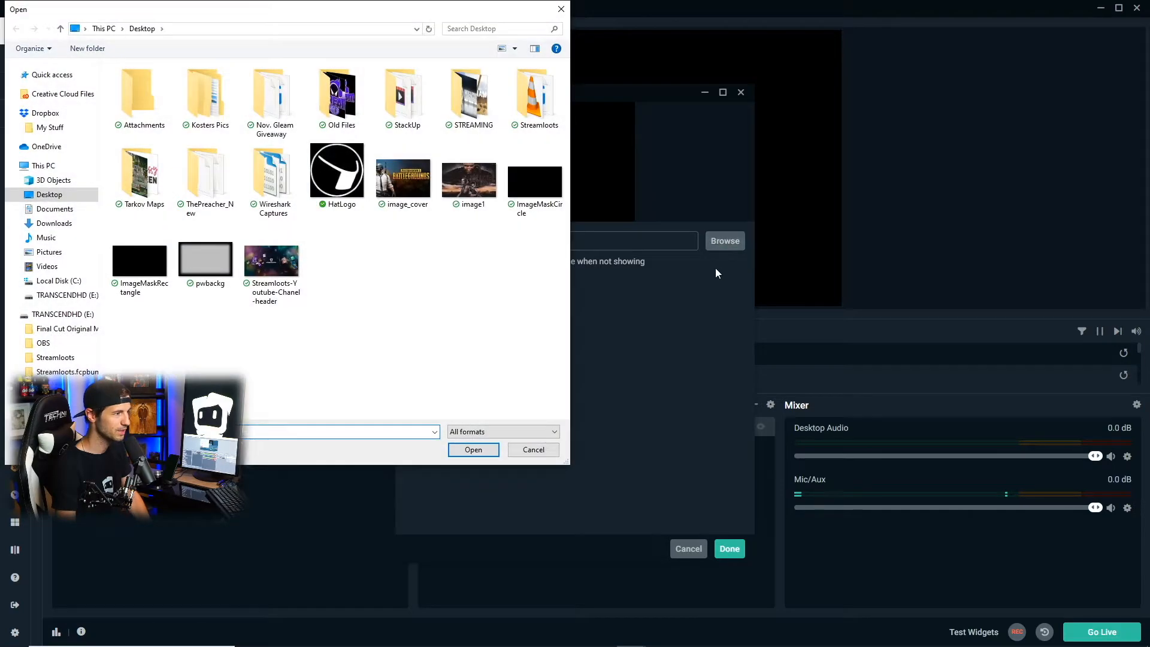
click(288, 258)
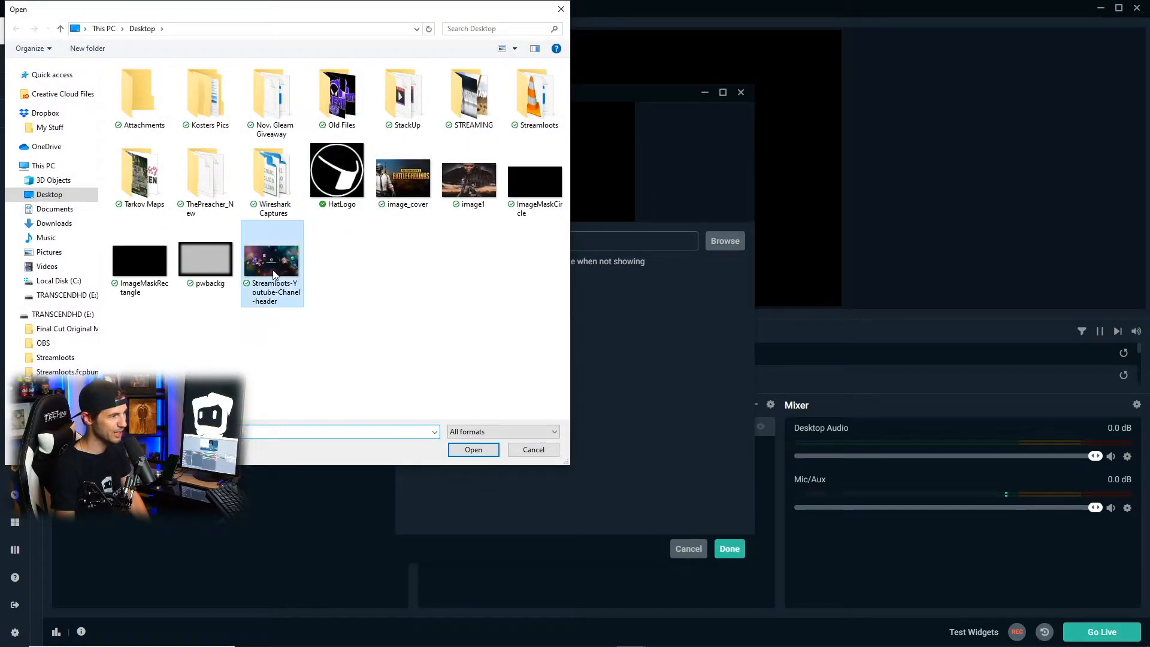
click(487, 452)
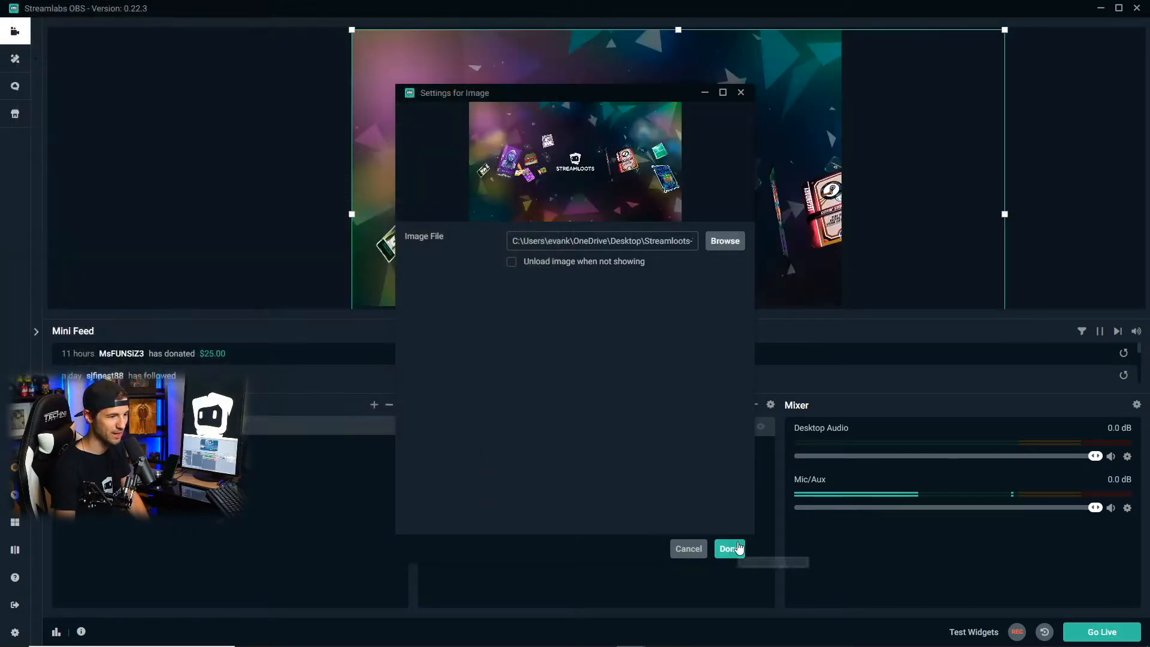
click(732, 548)
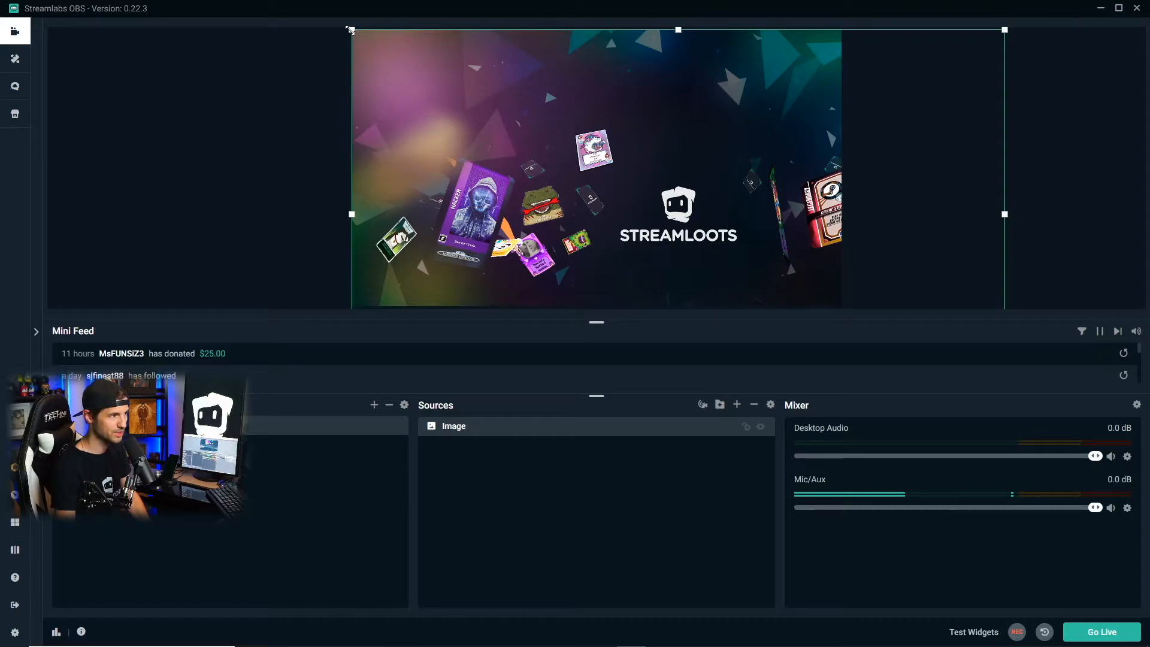
Resize and align the Streamloots header image so it fills the whole canvas
drag(350, 30, 605, 174)
drag(719, 251, 466, 107)
drag(749, 254, 841, 303)
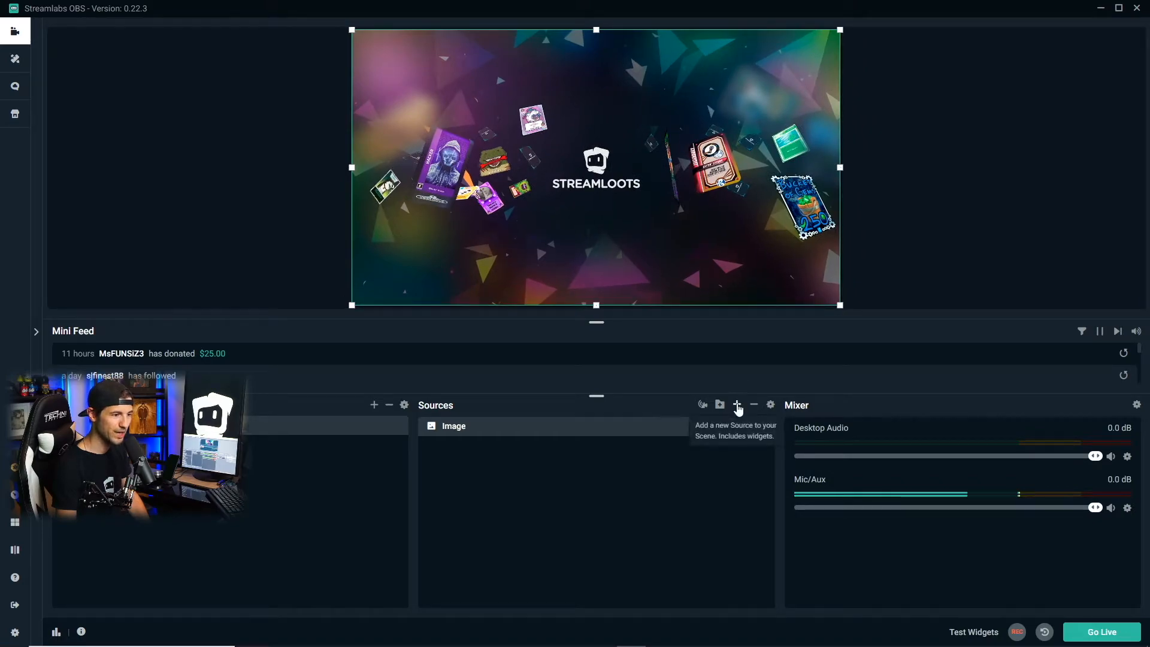
Add a second Image source that uses the HatLogo file from the Desktop
click(737, 405)
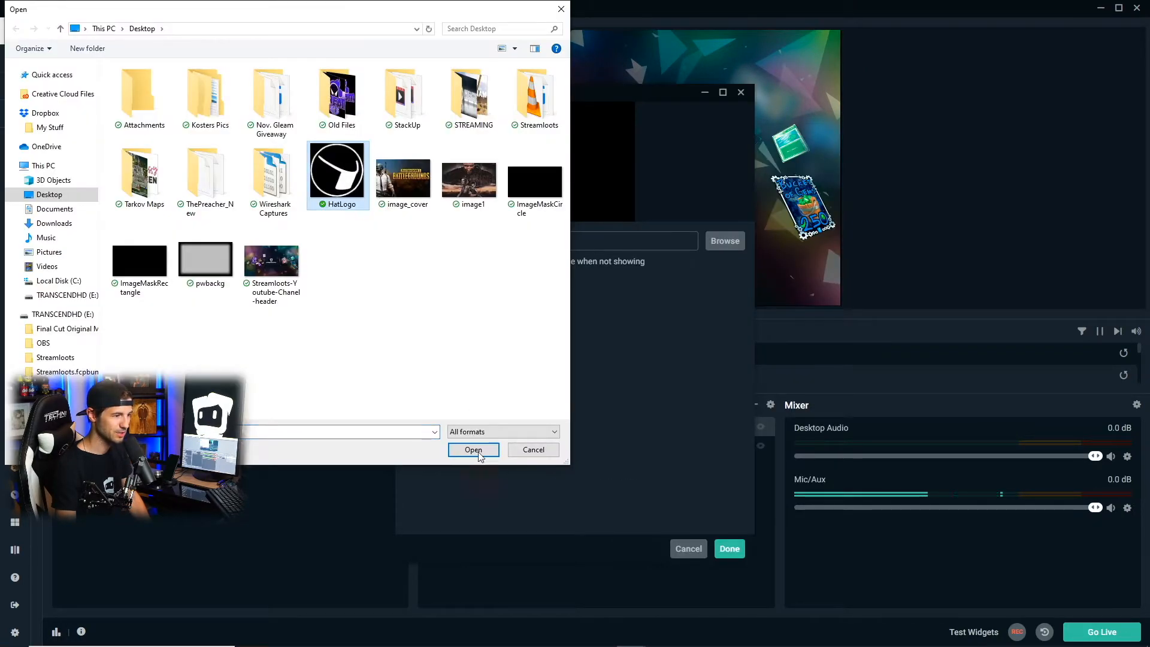
click(471, 447)
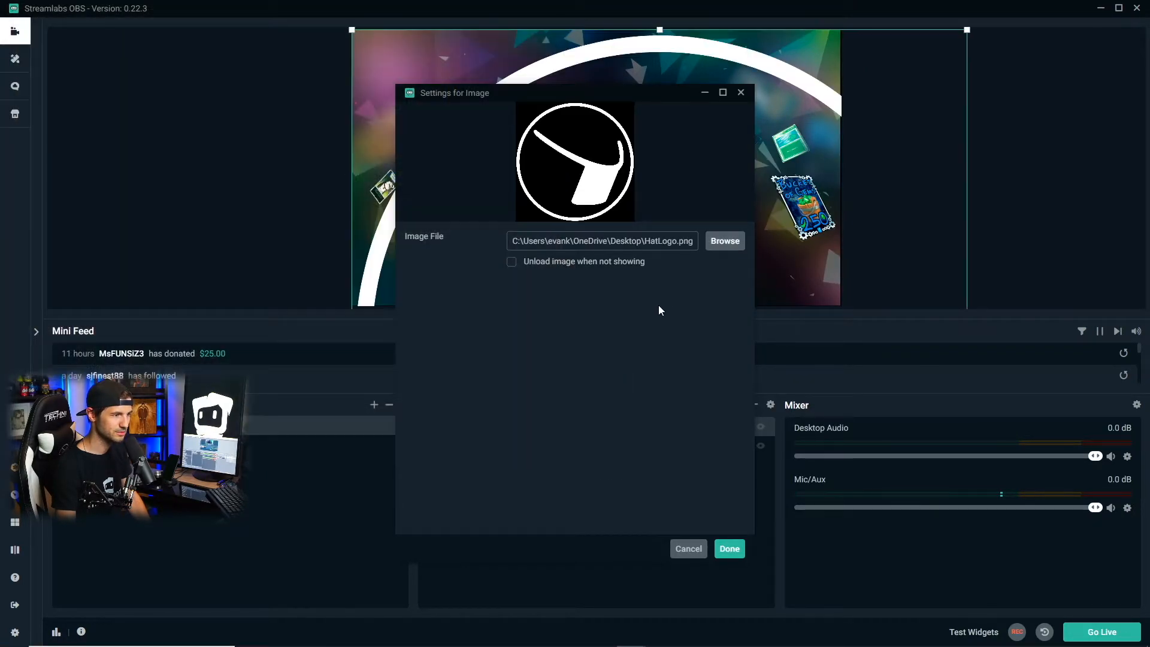
click(729, 549)
Shrink the hat logo and place it near the canvas's lower-right corner, about 1337 px from the left edge and 584 px from the top
drag(353, 31, 576, 255)
drag(693, 275, 715, 133)
drag(653, 107, 728, 182)
drag(801, 249, 766, 246)
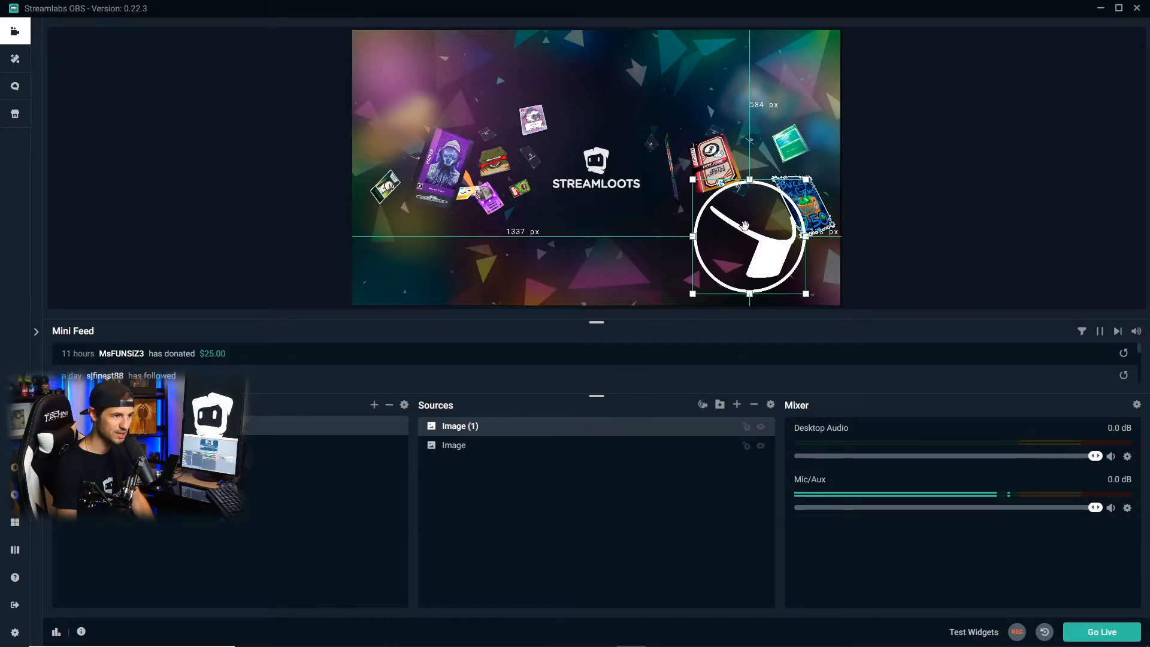
Move the Image (1) source below Image in the source order and return it to the top
drag(516, 431, 503, 453)
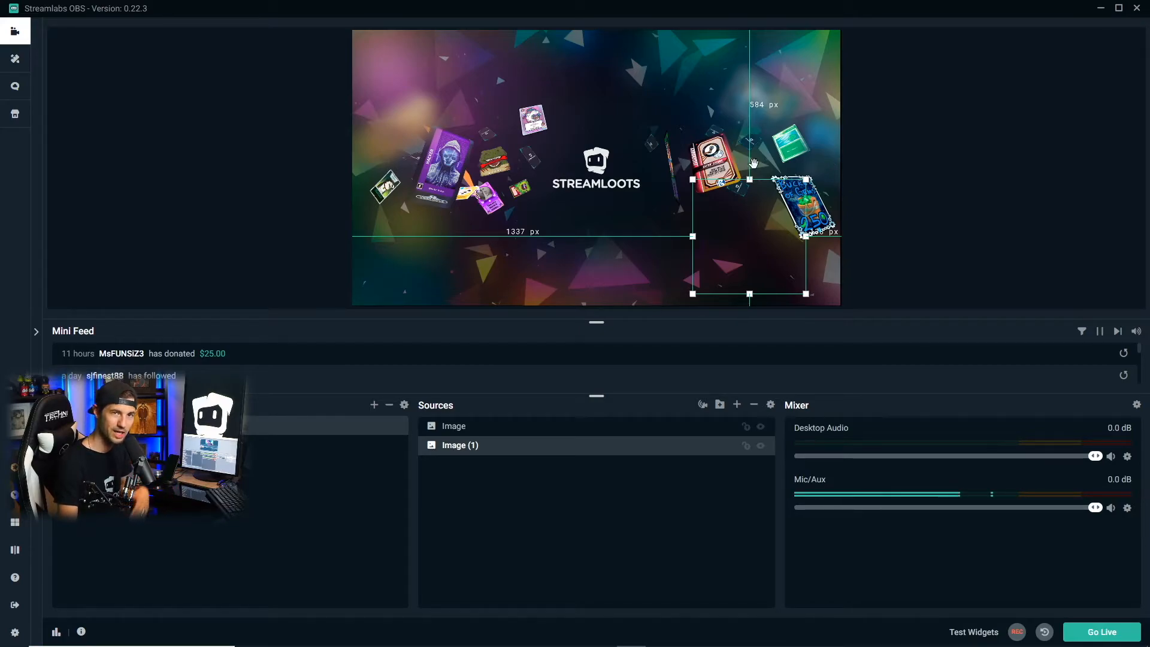
click(989, 121)
drag(487, 449, 486, 418)
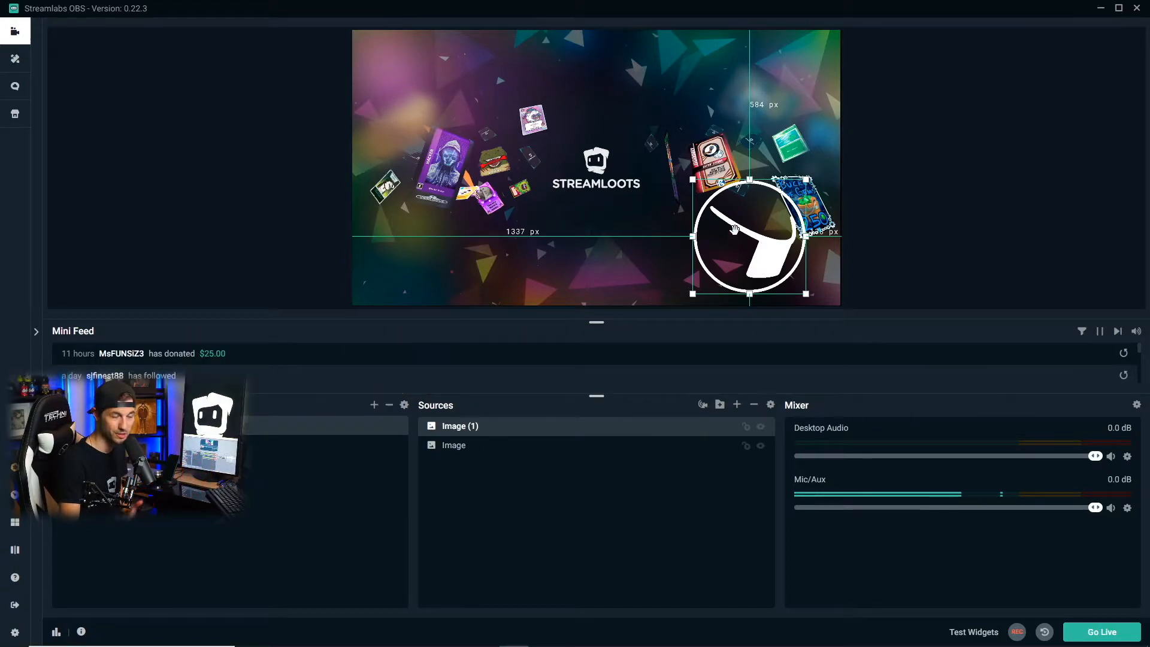
Resize the hat logo from its upper-left corner so it starts about 1480 px from the canvas's left edge and 728 px from the top
drag(692, 179, 672, 167)
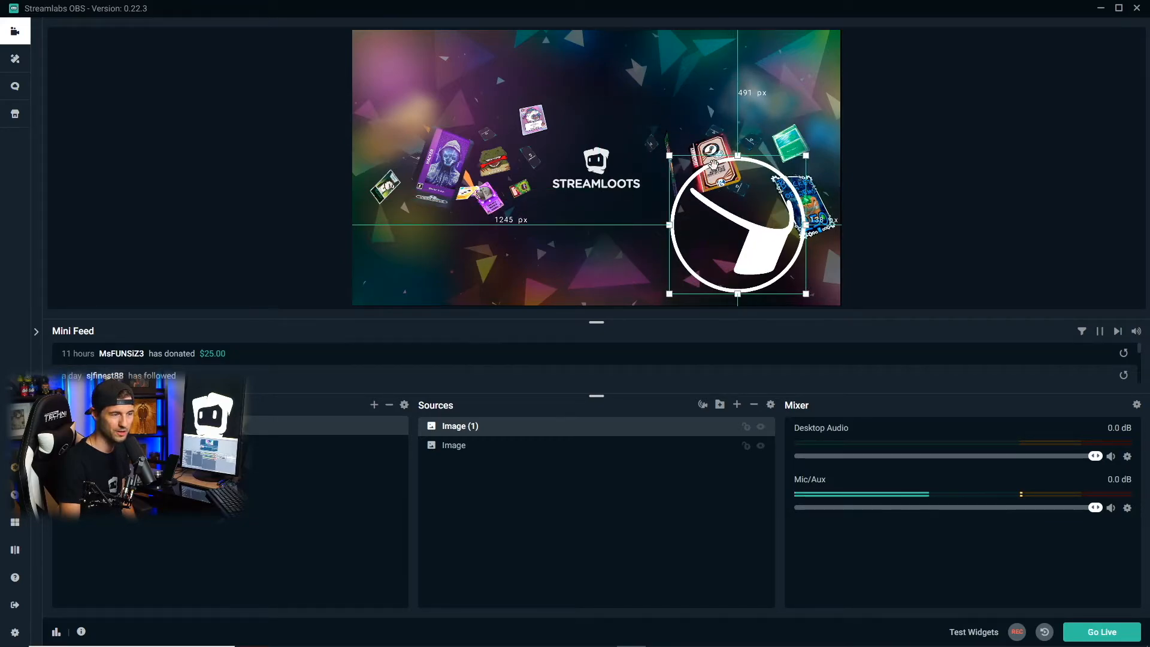
drag(669, 155, 729, 216)
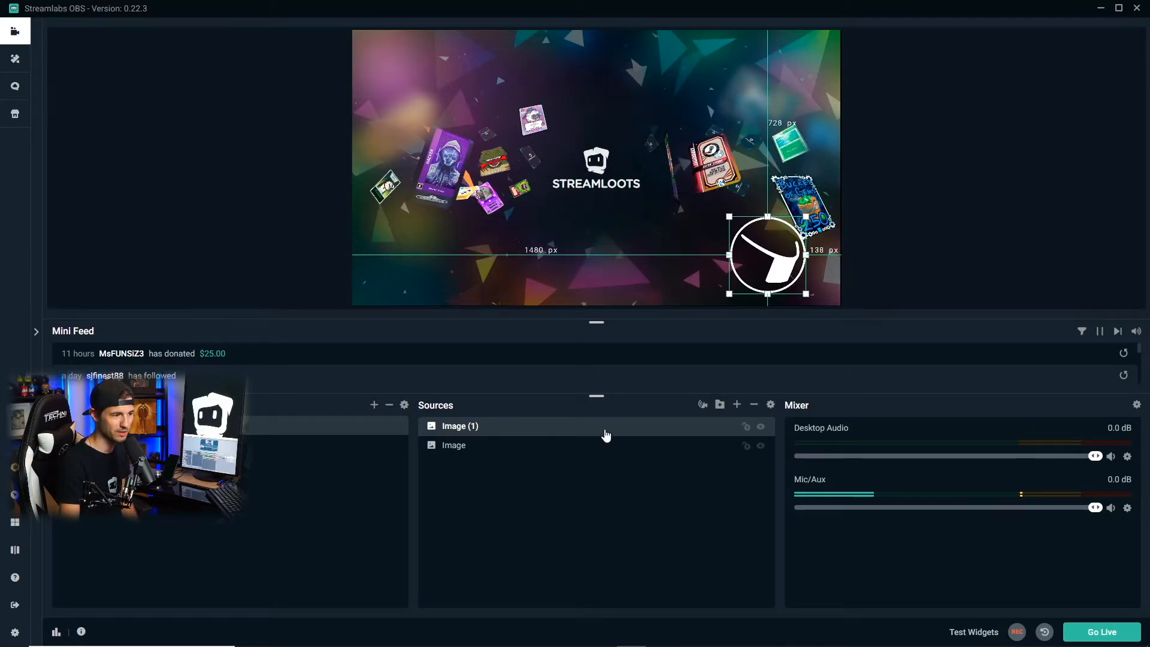
Add a new Video Capture Device source using the Game Capture HD60 S (Video) (#01) device with its default settings
click(737, 405)
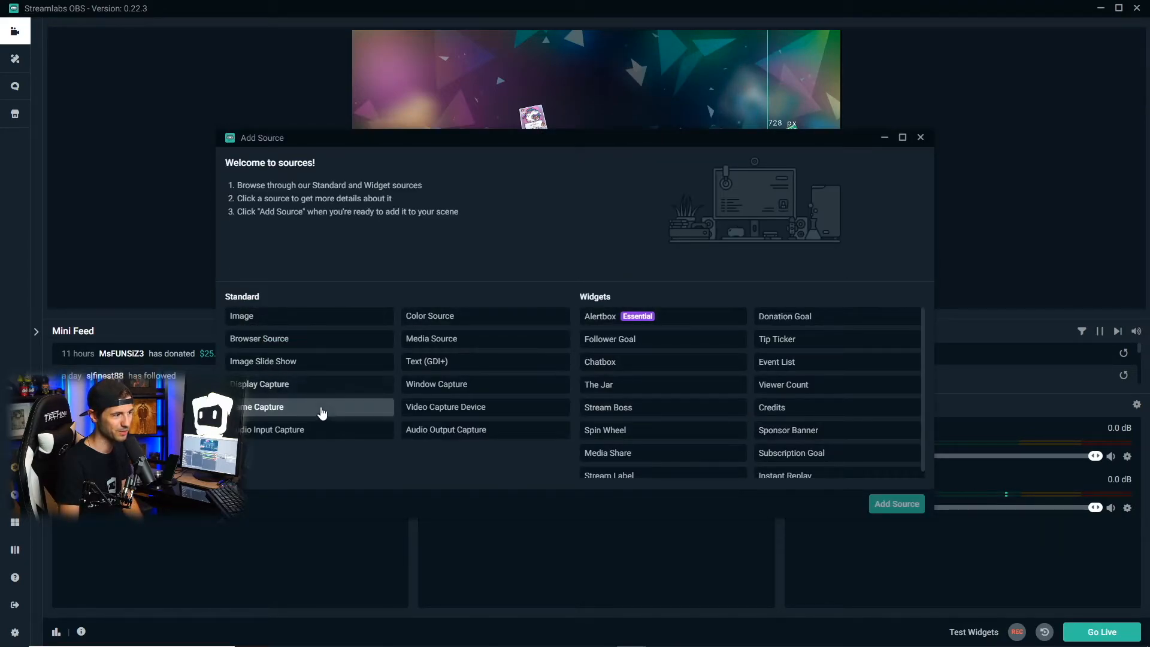
click(563, 403)
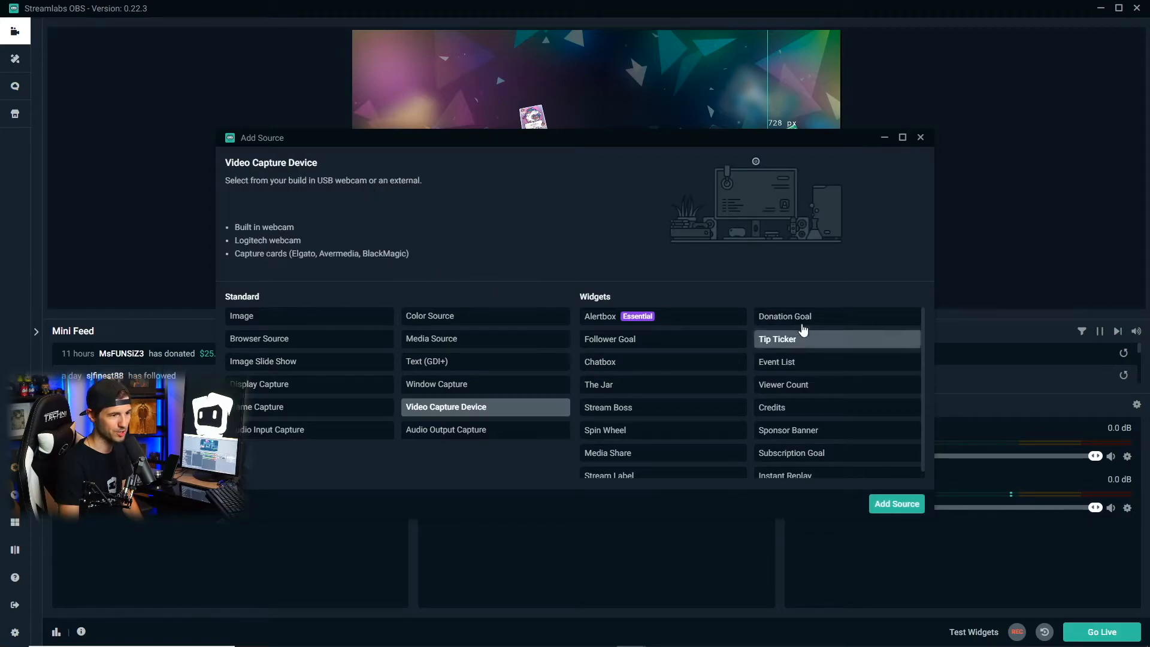
click(896, 504)
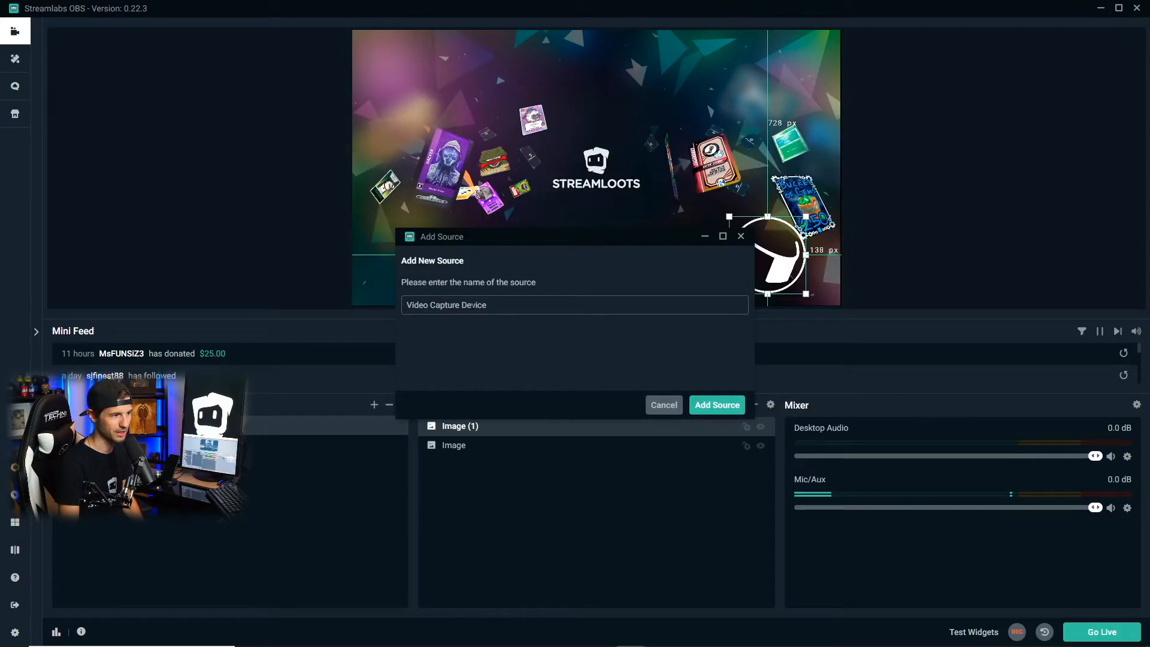
click(720, 410)
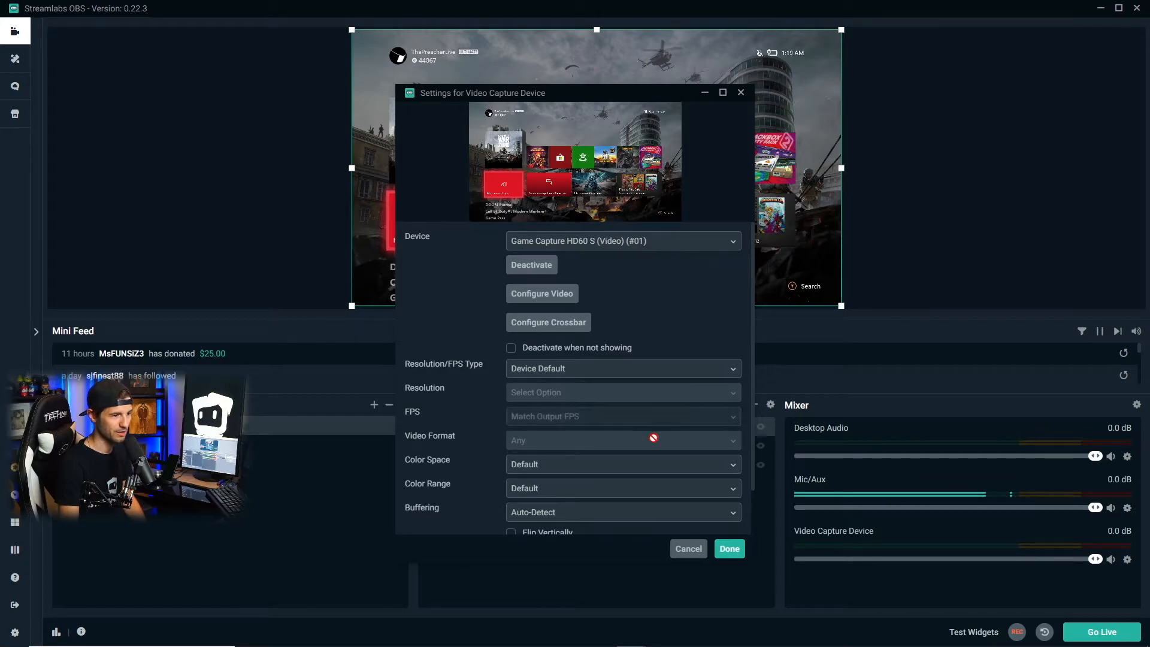
click(730, 548)
Shrink the video capture into the canvas's upper-left corner and scale it back up to fill the canvas
drag(351, 31, 616, 182)
drag(717, 239, 489, 127)
drag(388, 68, 376, 31)
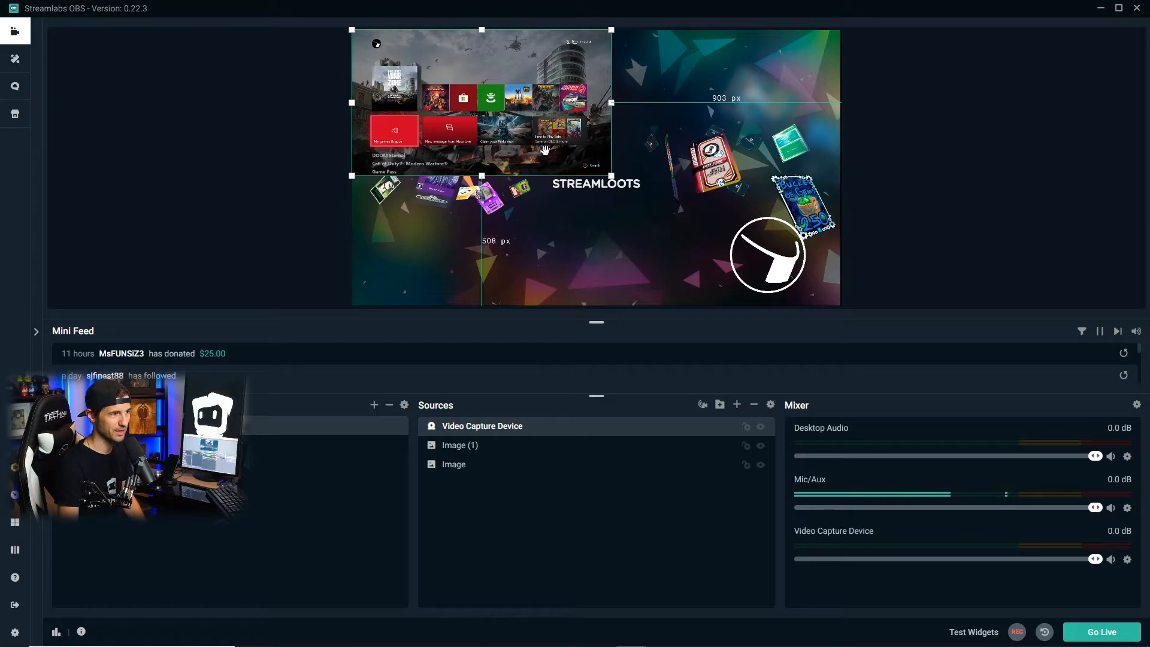
drag(611, 176, 845, 298)
Move the Image (1) source above Video Capture Device and enlarge the hat logo slightly
click(504, 448)
drag(670, 439, 672, 423)
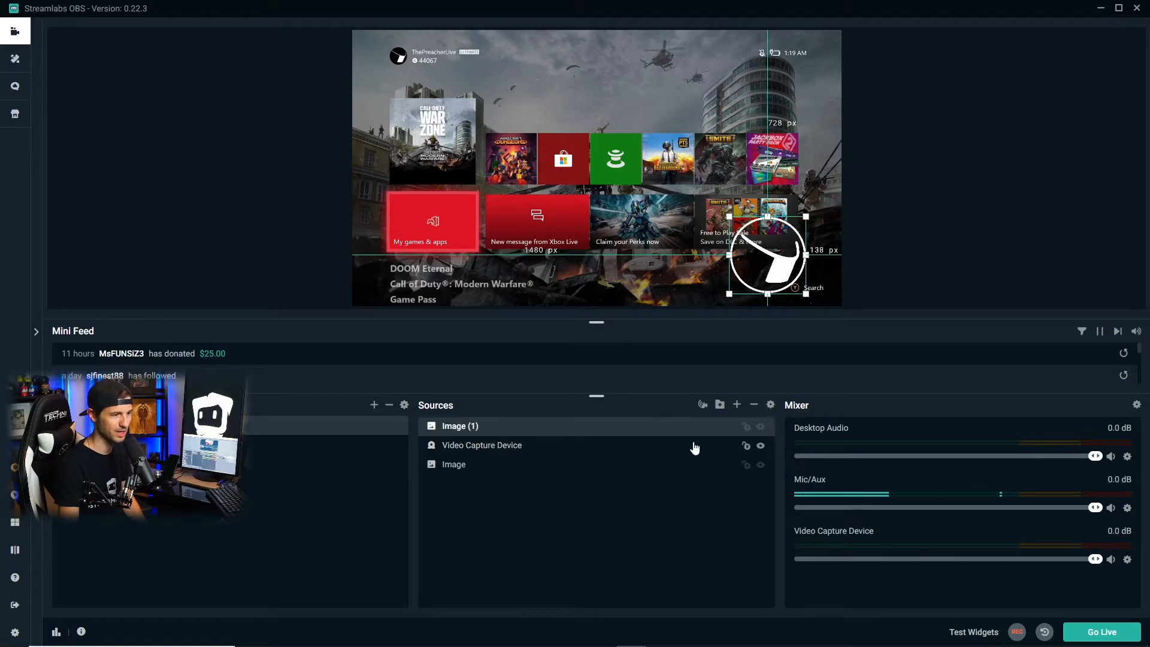
drag(731, 217, 701, 184)
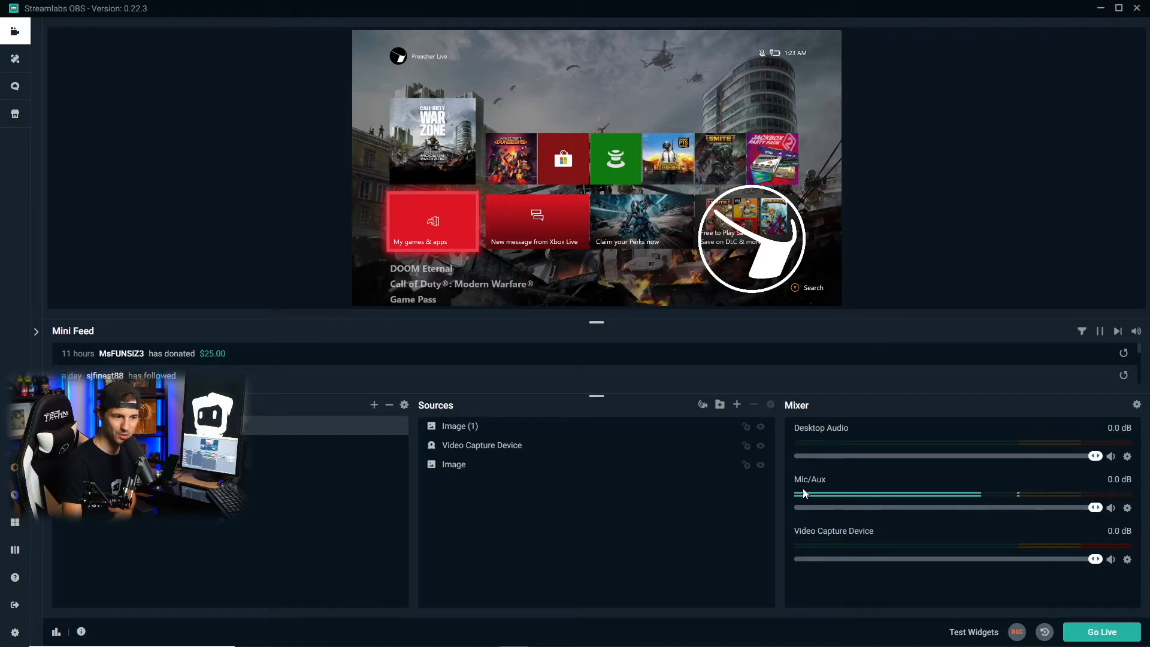
Start adding a new source filter to the Mic/Aux audio source and list the available filter types
click(1128, 507)
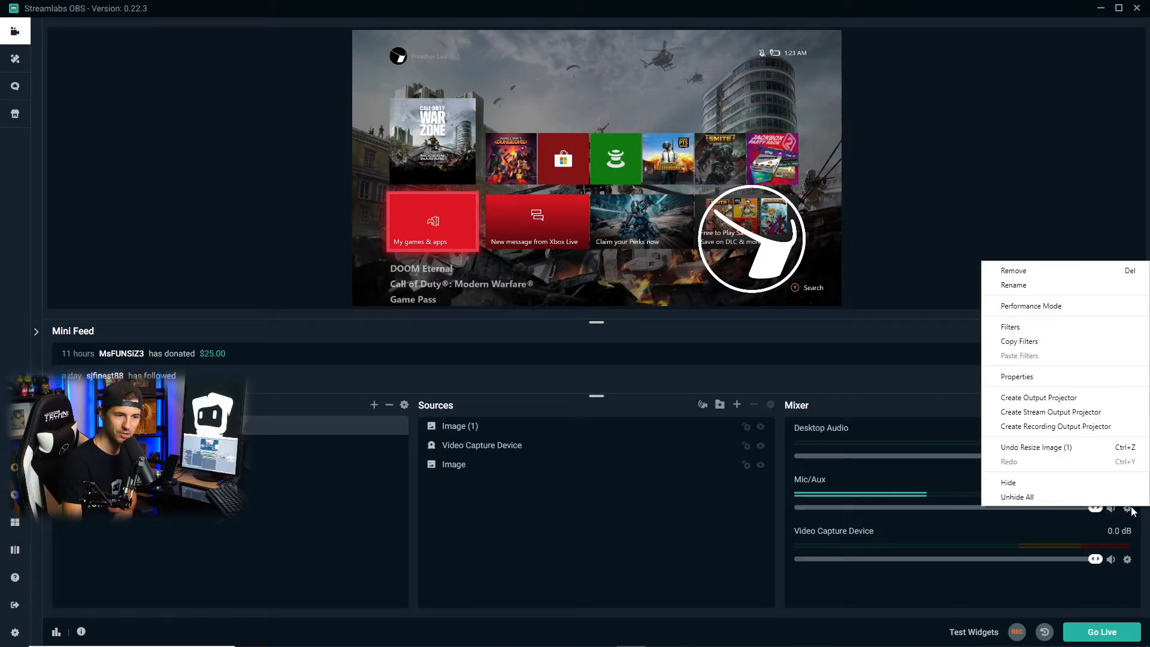
click(1019, 326)
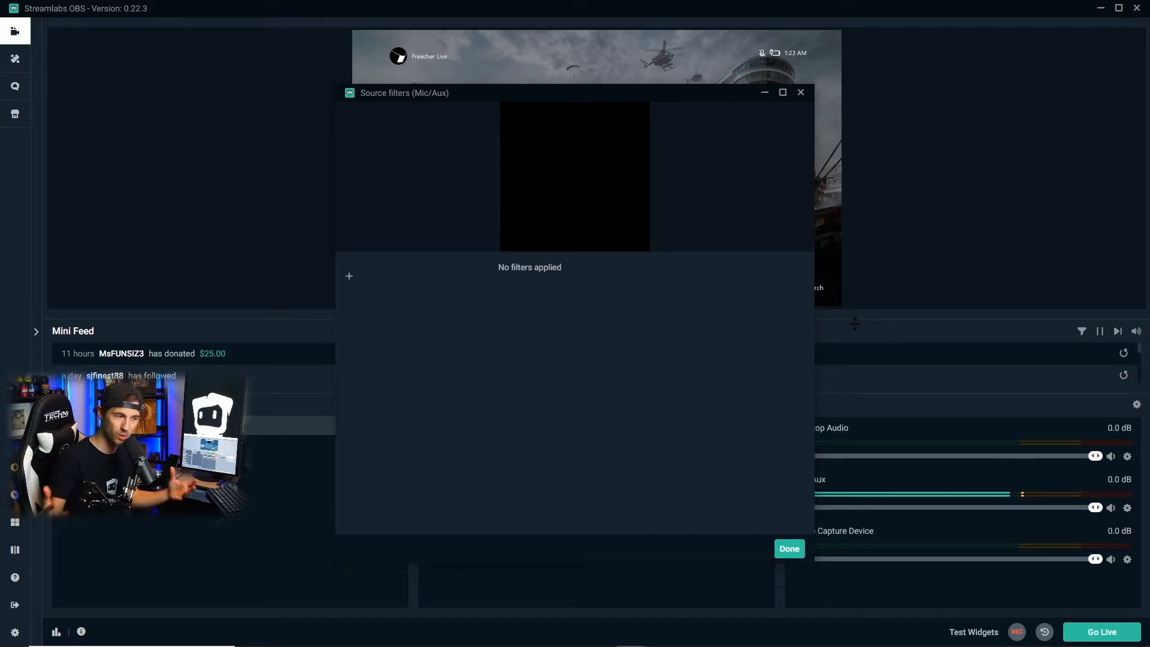
click(350, 278)
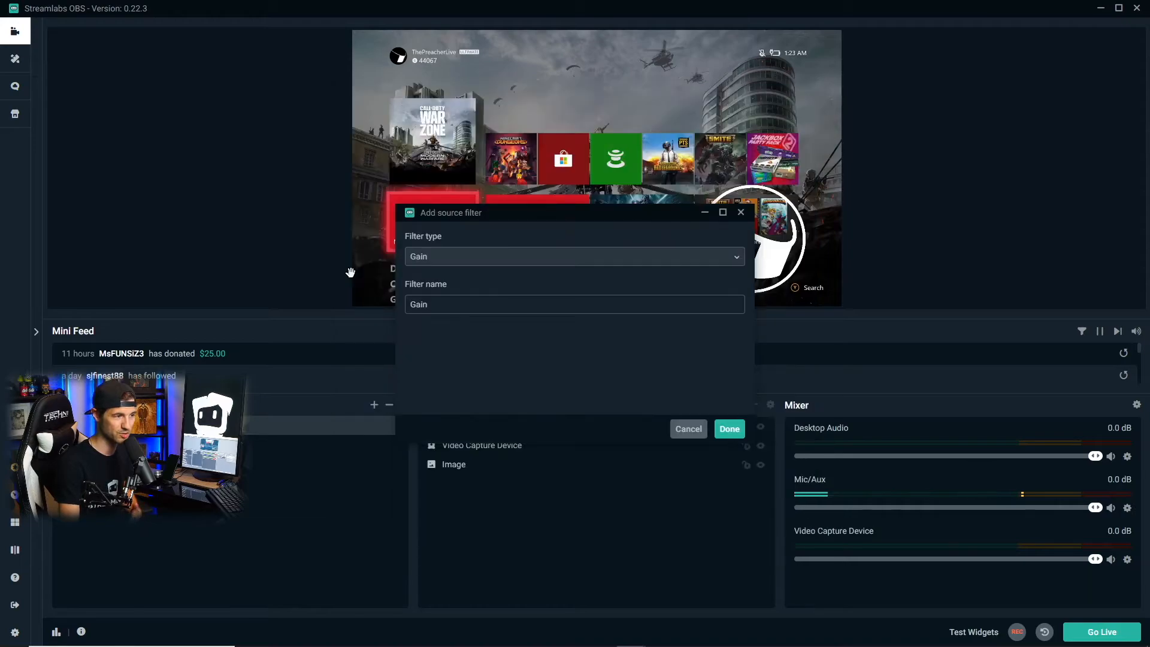
click(481, 257)
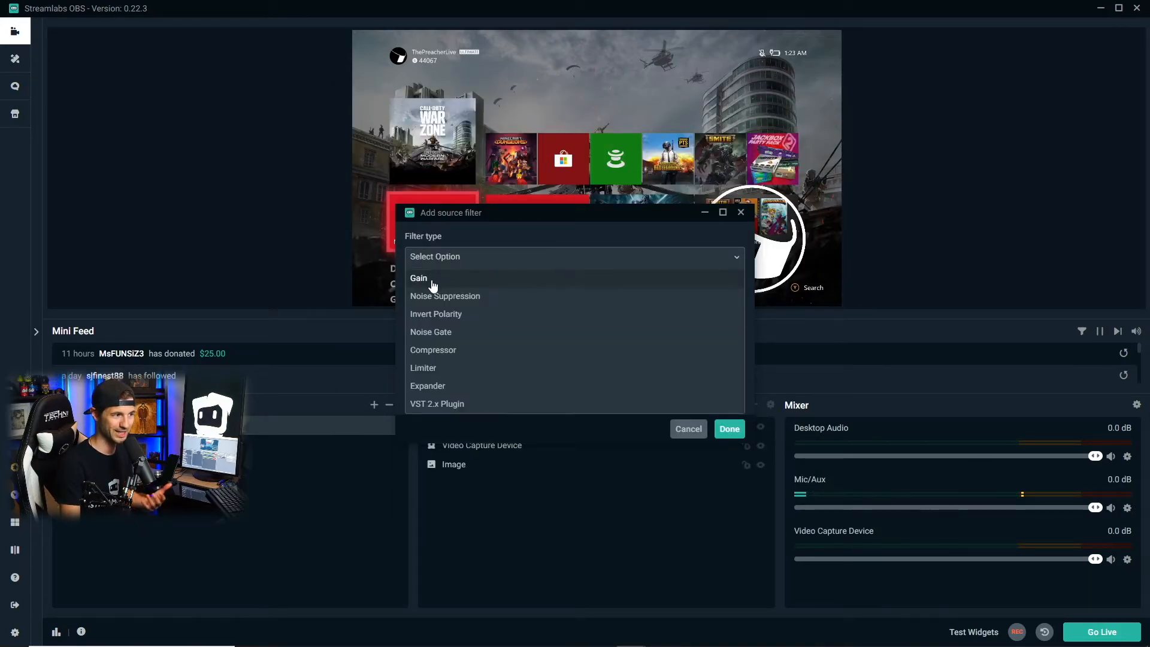